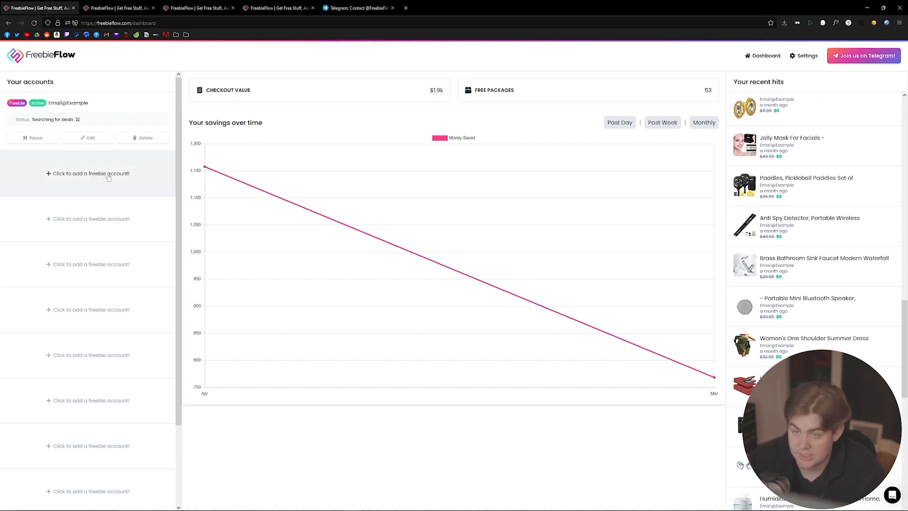
Start adding a new Amazon freebie account from the Your accounts list.
click(108, 176)
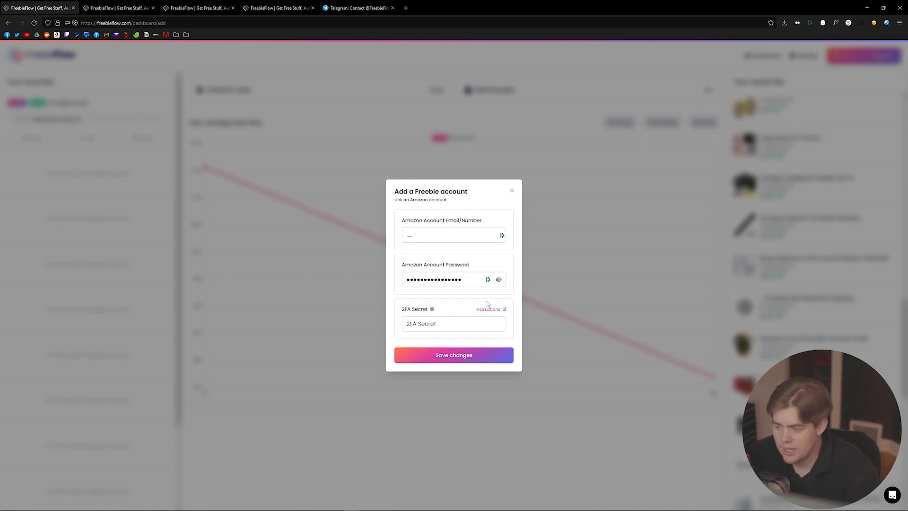
Bring up the instructions for obtaining the Amazon 2FA secret key.
click(486, 311)
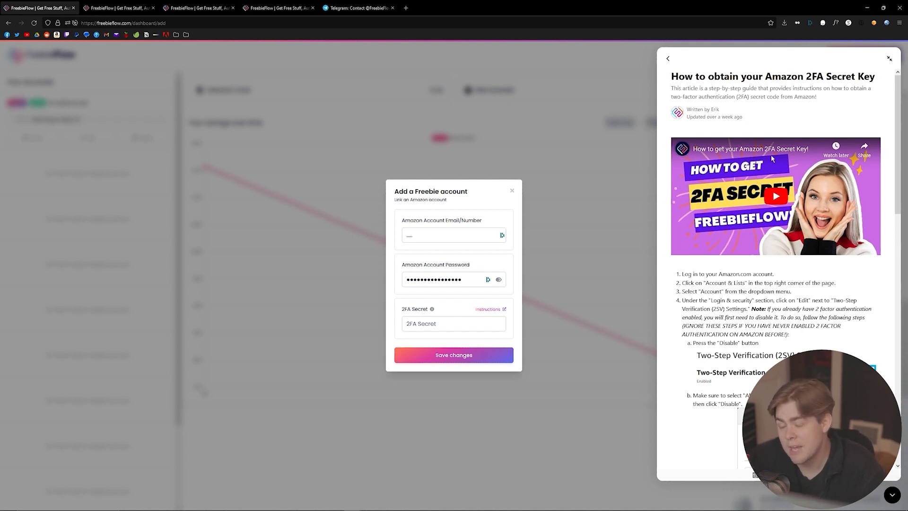
scroll(771, 155, down, 2)
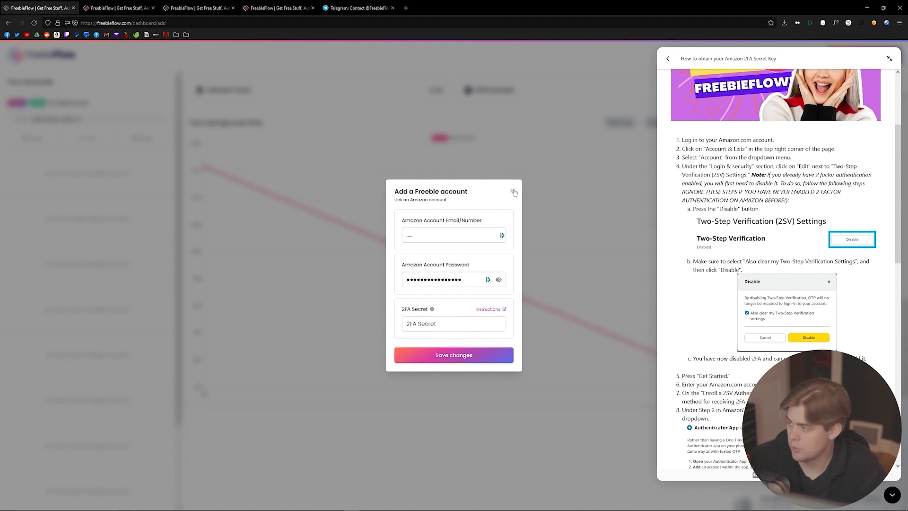
Close the add-account form and pause the freebie account on the dashboard.
click(514, 192)
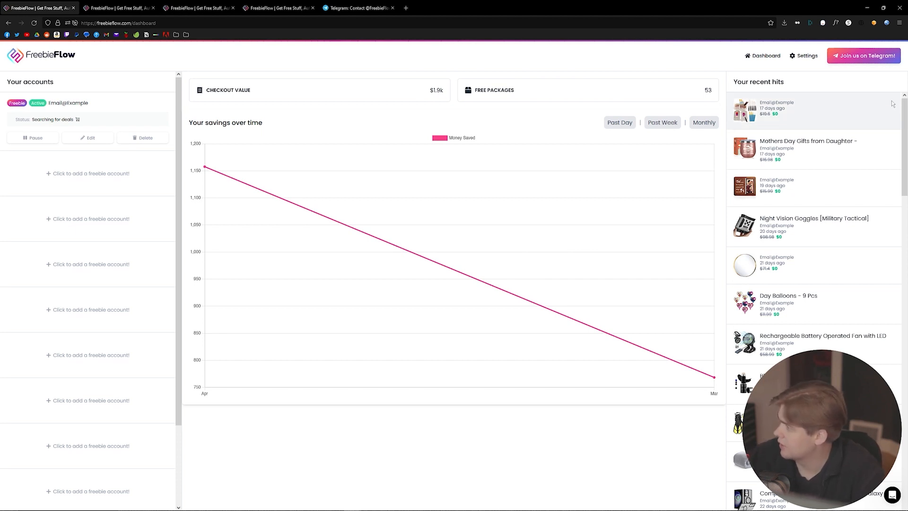
drag(903, 106, 902, 222)
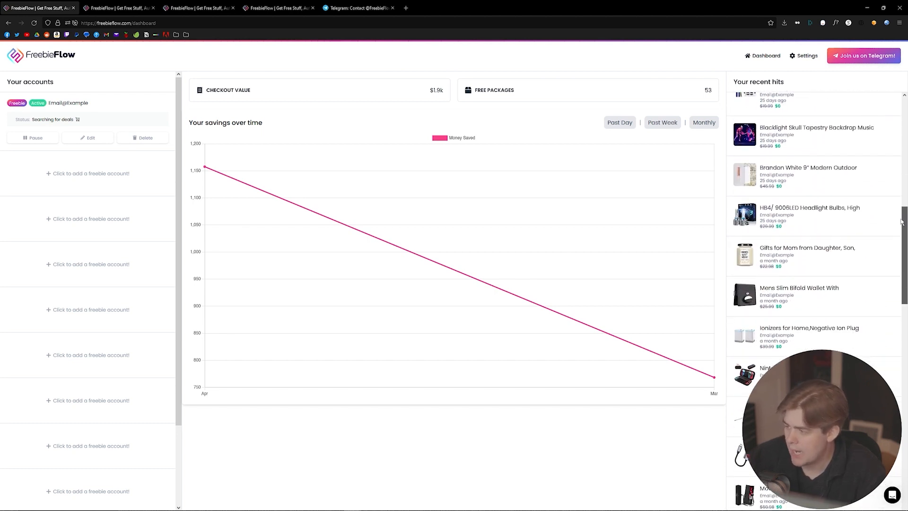
drag(902, 221, 903, 383)
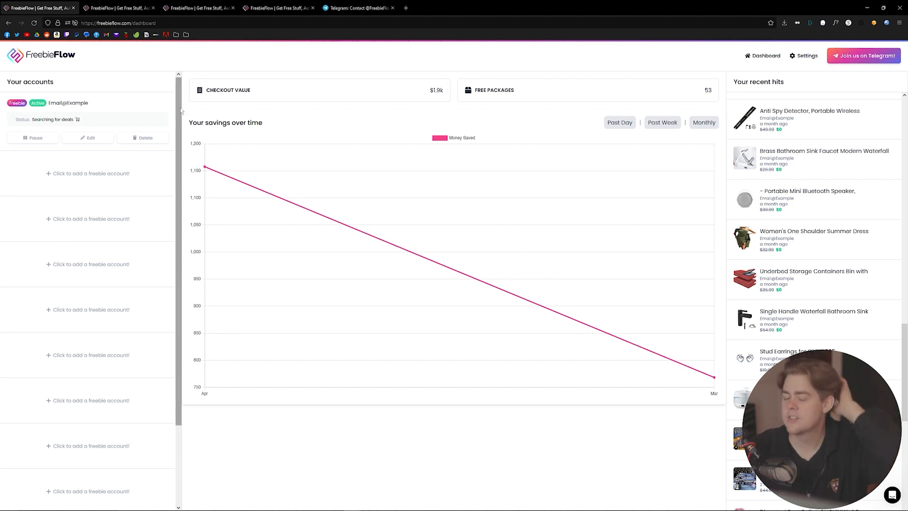
click(39, 137)
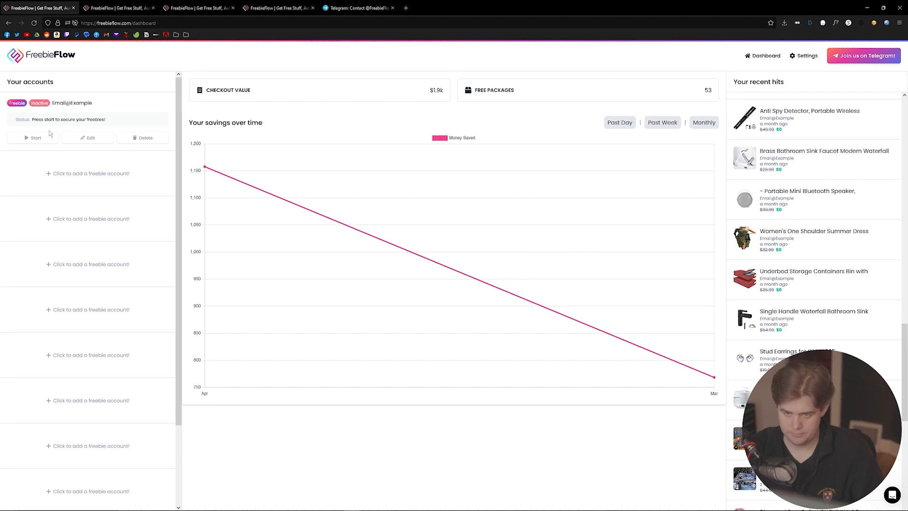
Resume the paused freebie account and bring up its settings for editing.
click(36, 137)
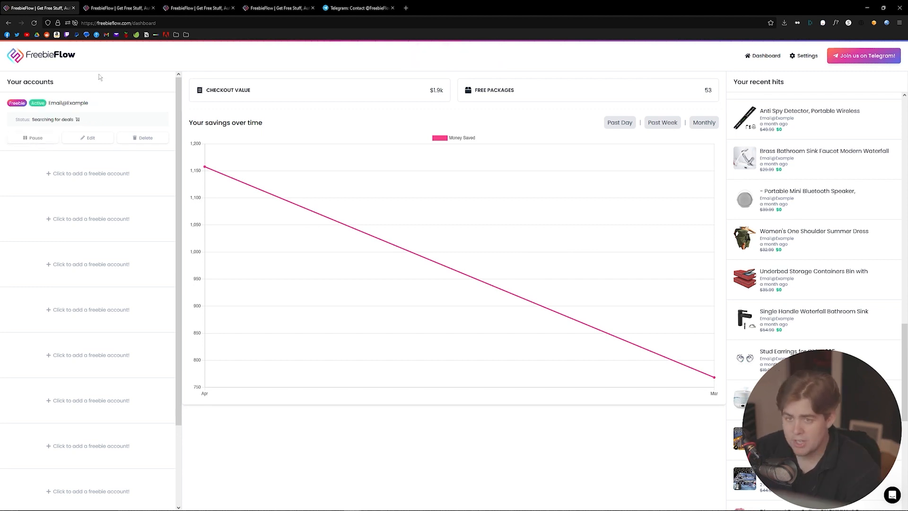
click(91, 139)
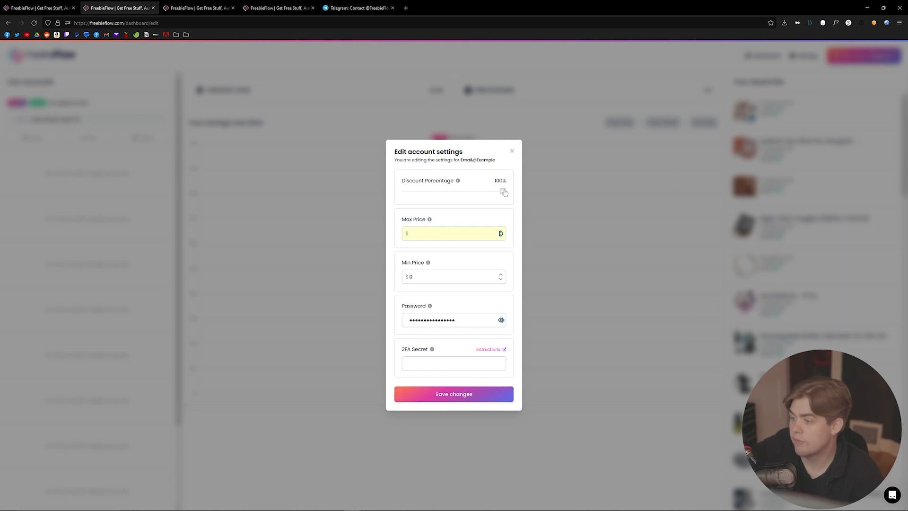
Lower the discount percentage to 70%, dismiss the form, and go to the FreebieFlow settings page.
drag(504, 192, 390, 194)
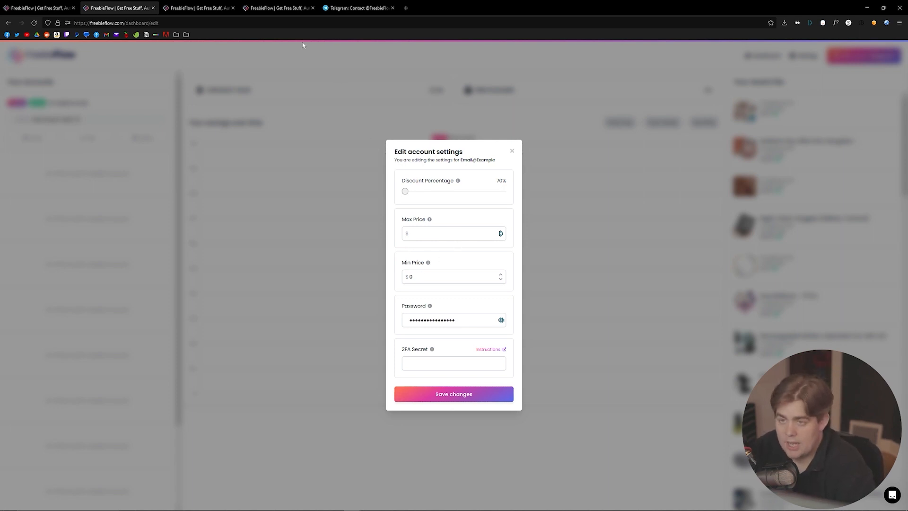
key(Escape)
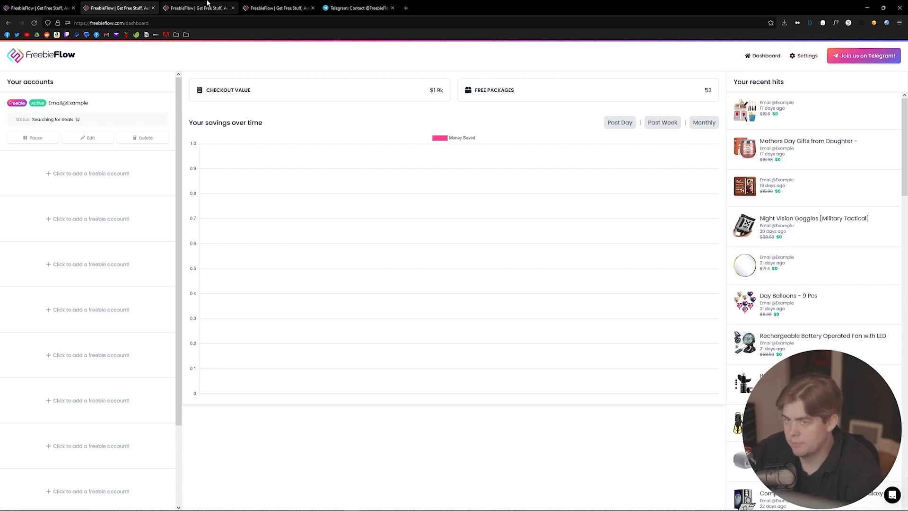
click(207, 7)
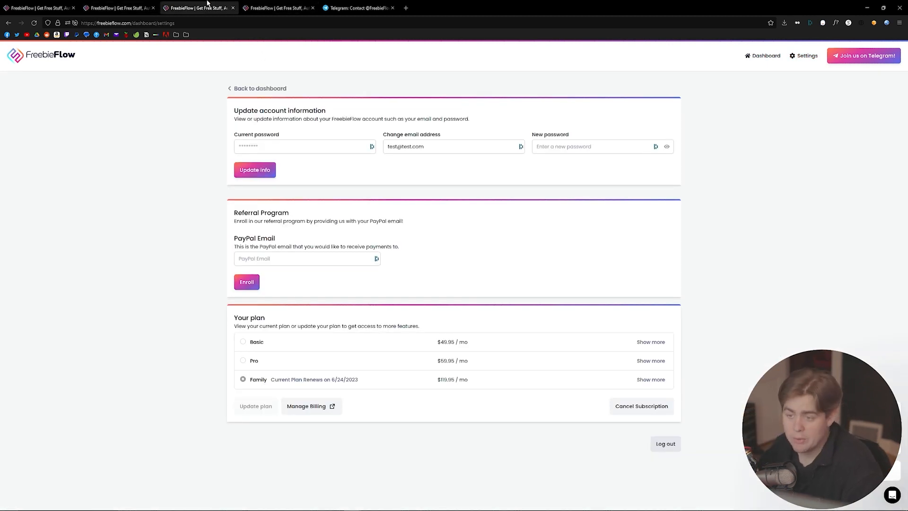